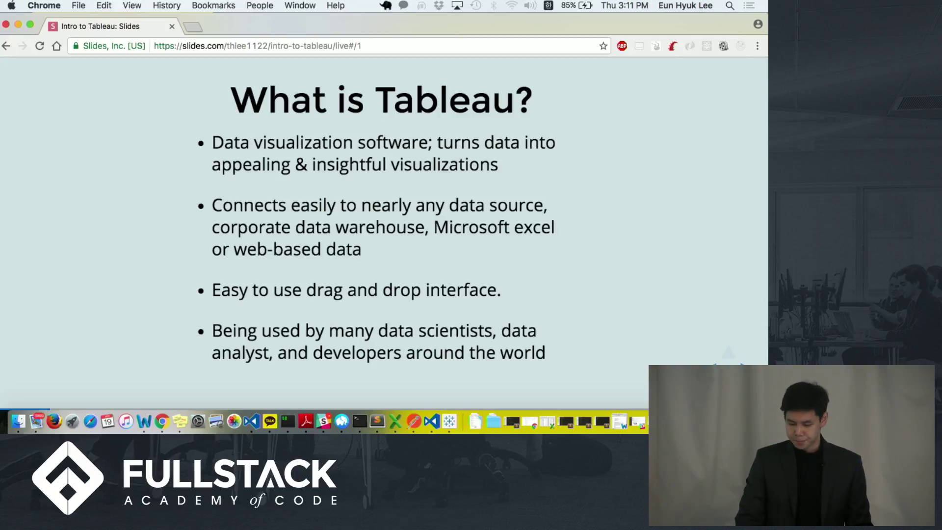
Step: Advance the deck through 'What is data visualization?' to slide 3, 'Why do we care?'
key(Right)
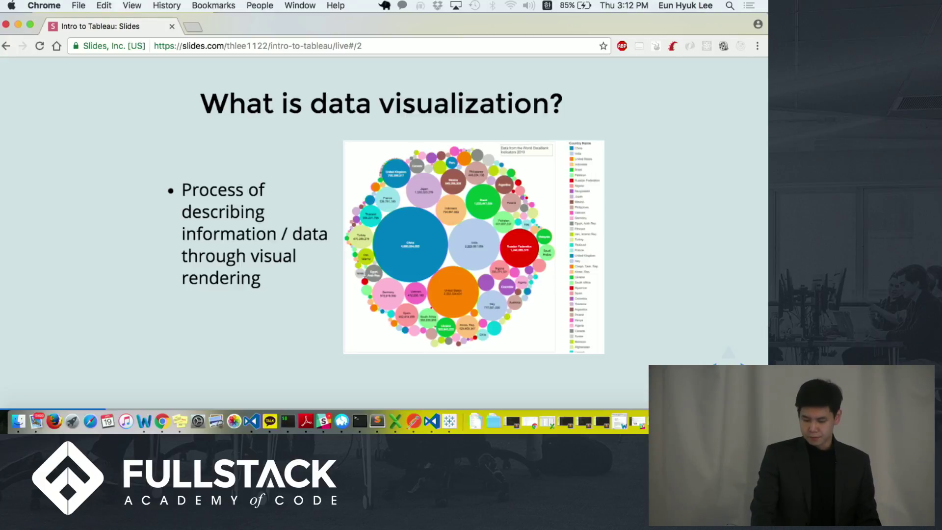
key(Right)
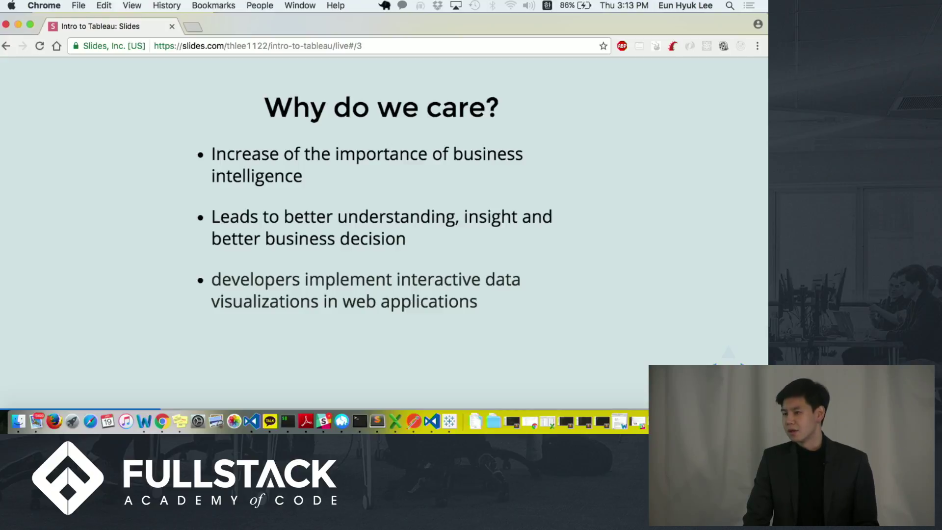
Step: Advance through 'Tableau Components' and 'Tableau Desktop' to the 'Tableau Demo' title slide
key(Right)
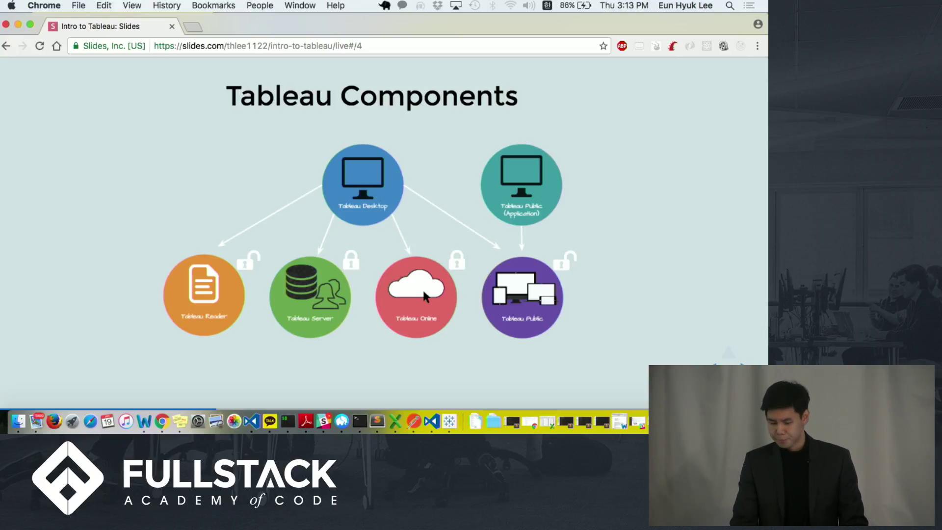
key(Right)
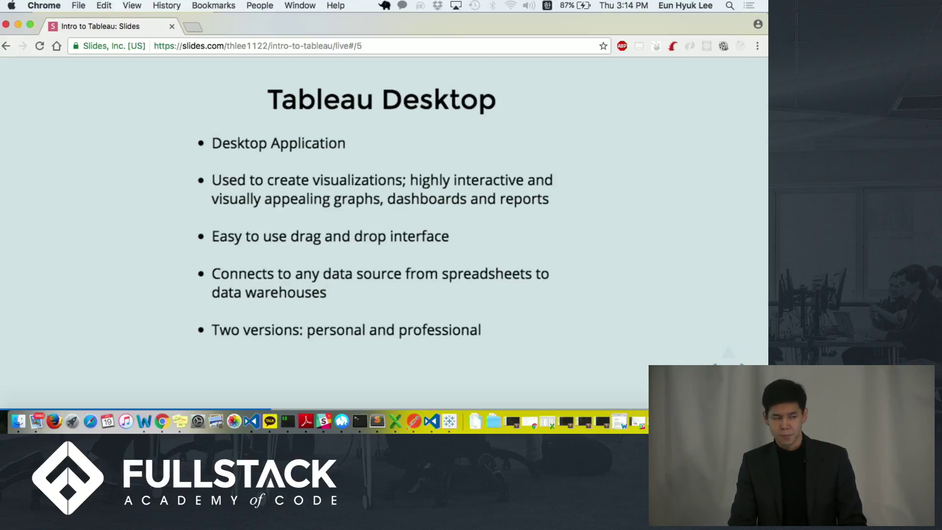
key(Right)
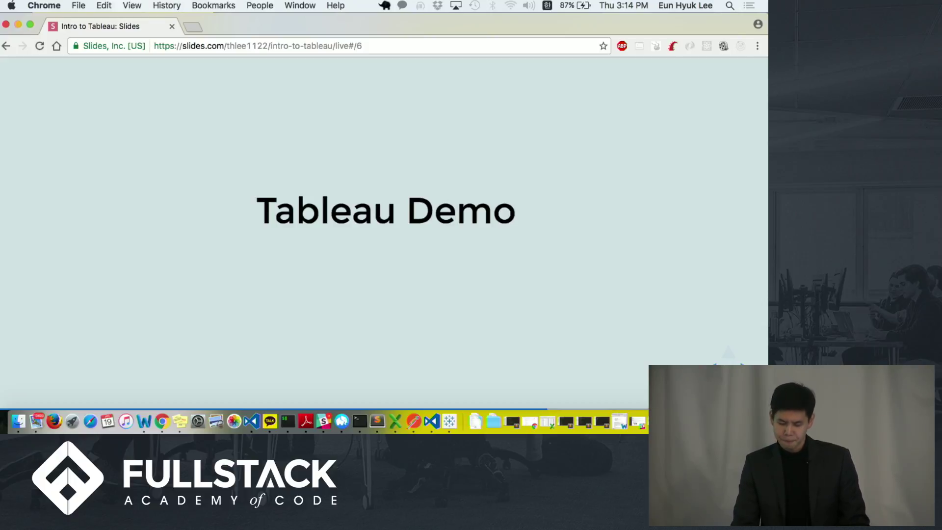
Step: Advance to the 'Add a Connection' slide, then bring Tableau Public forward
key(Right)
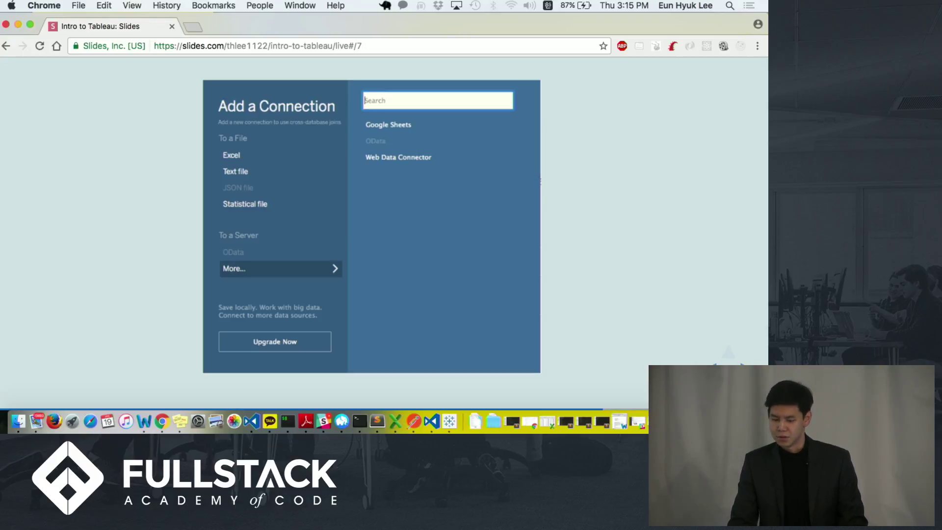
click(451, 422)
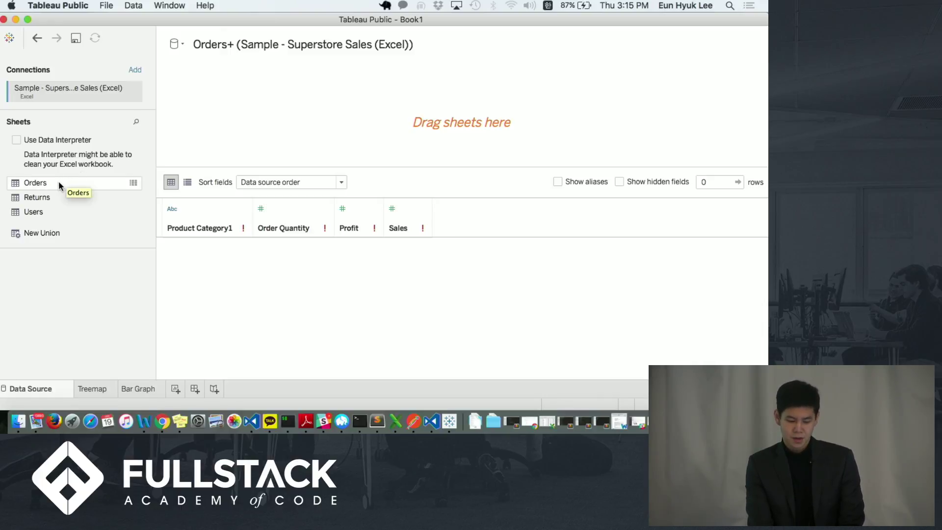
Step: Place the Orders sheet on the data source canvas and join the Users sheet to it
drag(58, 183, 263, 120)
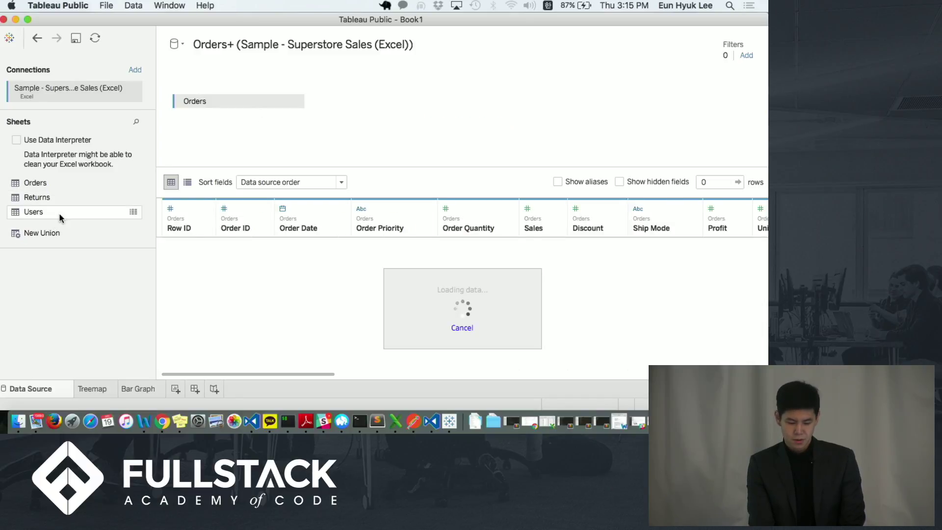
drag(59, 213, 384, 101)
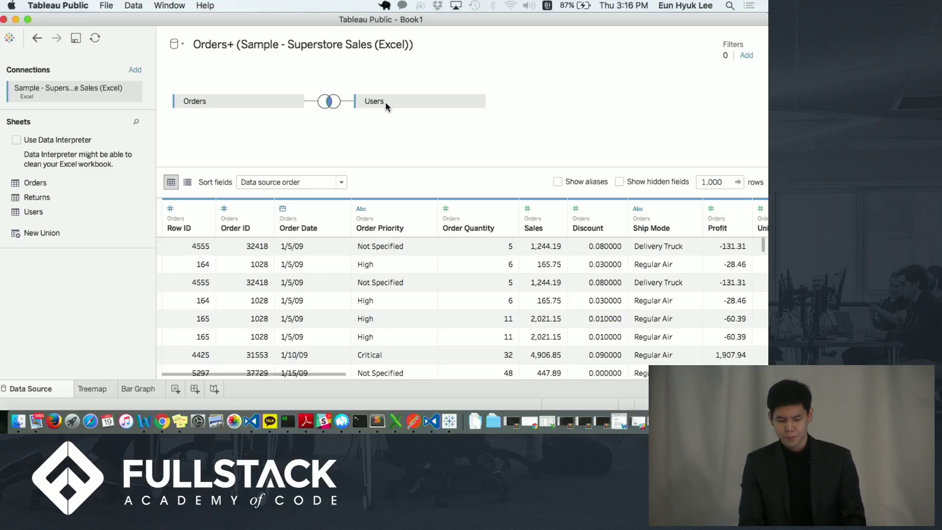
Step: Change the Orders–Users join type to Full Outer and go to the Treemap worksheet
click(329, 102)
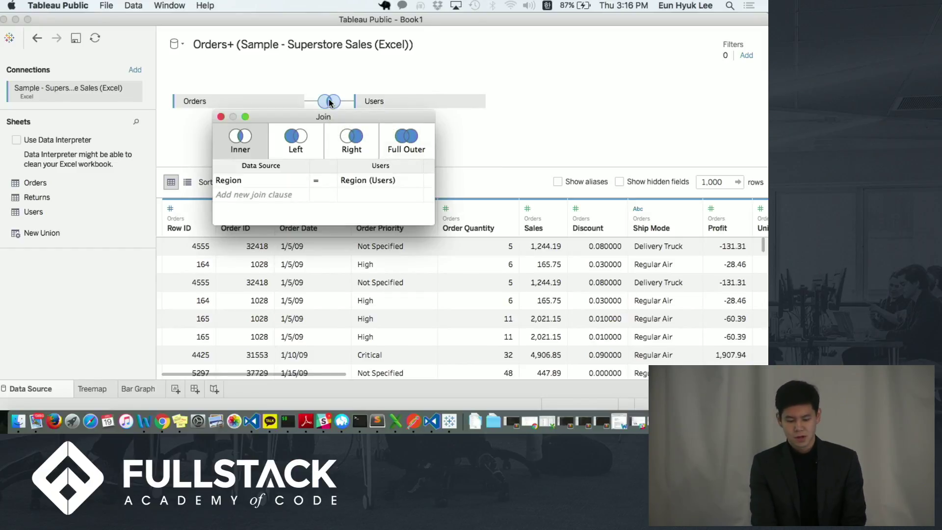
click(410, 150)
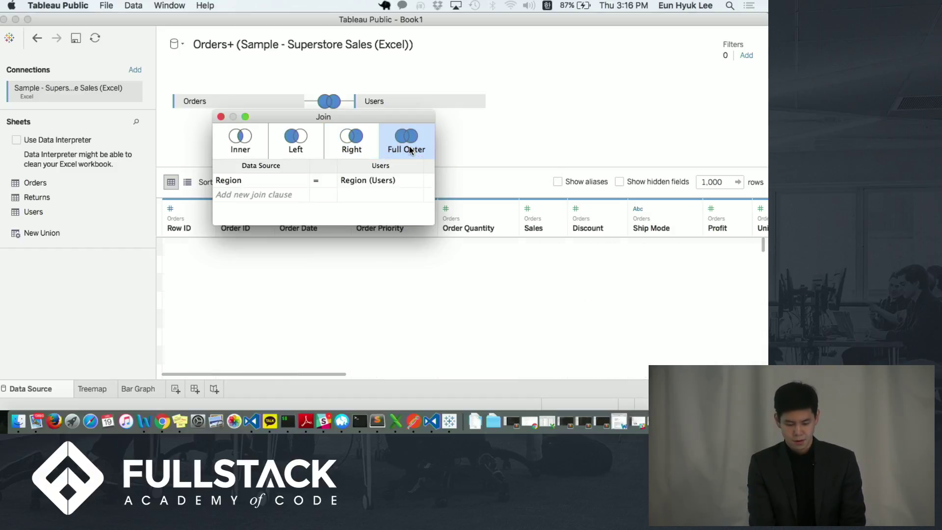
click(220, 118)
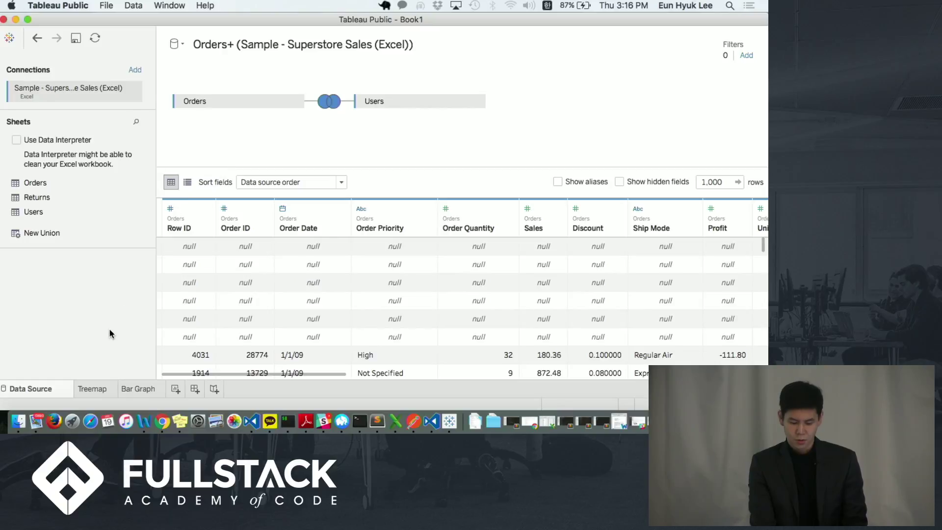
click(91, 390)
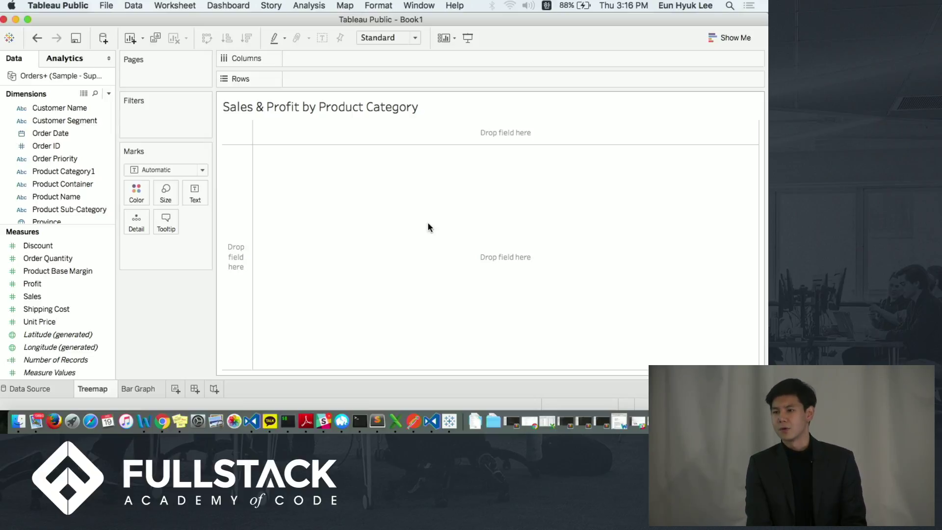
Step: Chart SUM(Sales) by Product Category1, then convert the bars into a treemap with Show Me
click(73, 306)
click(74, 298)
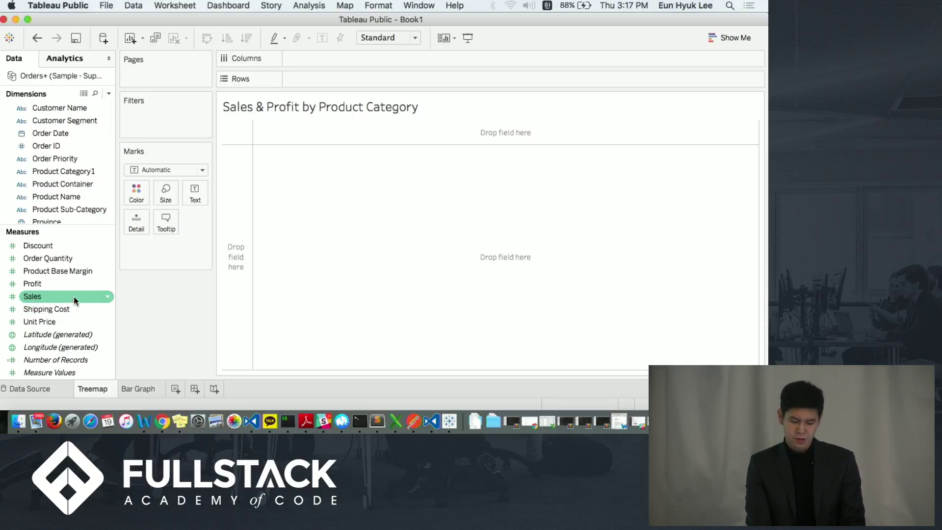
double_click(74, 296)
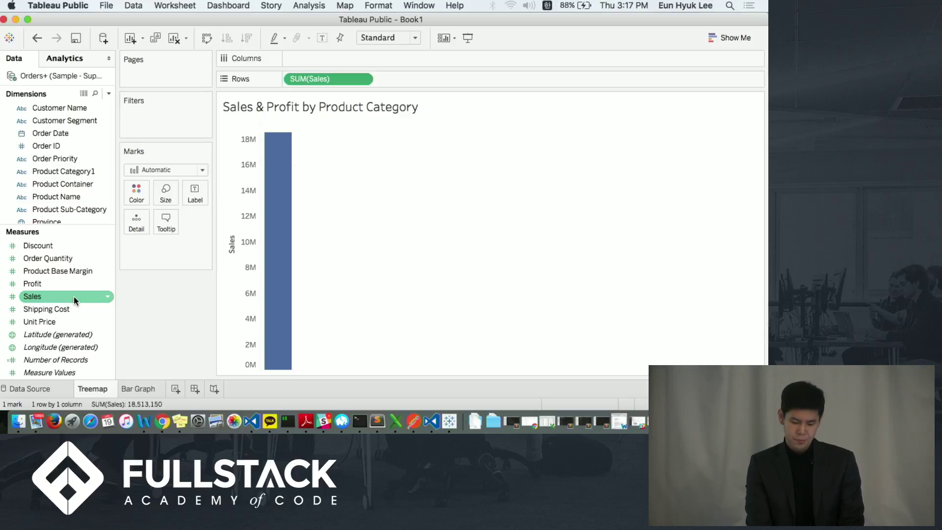
click(78, 174)
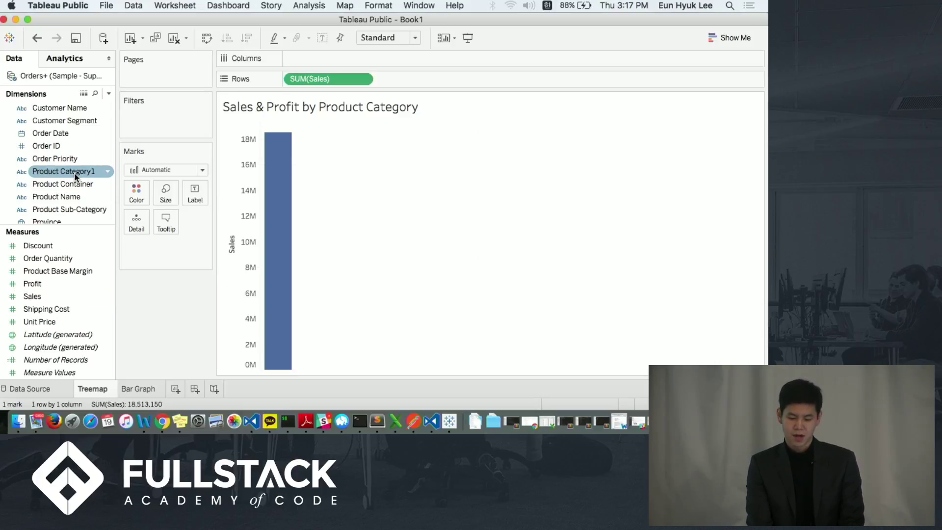
double_click(76, 173)
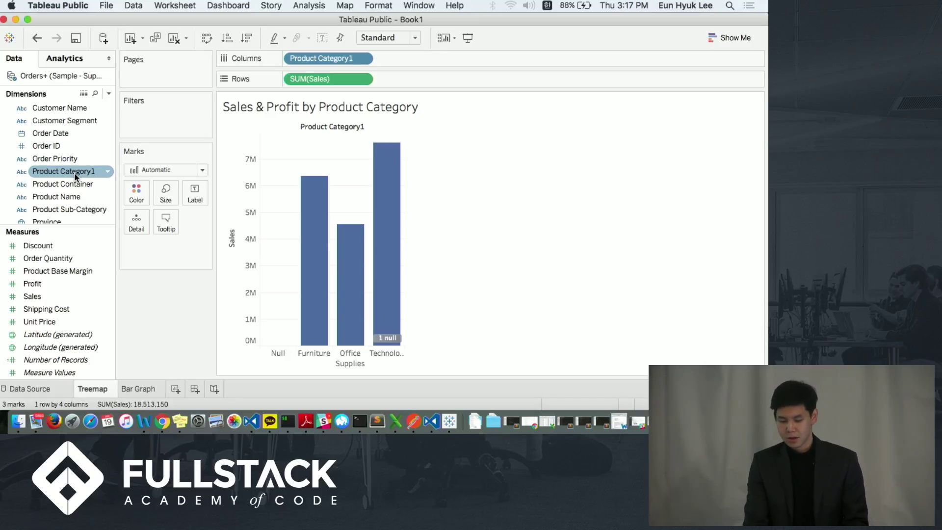
click(722, 44)
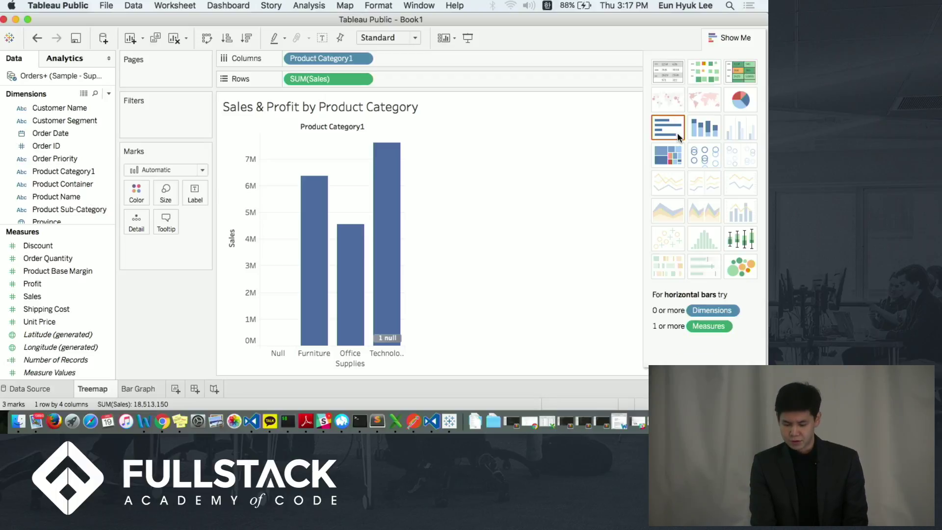
click(673, 158)
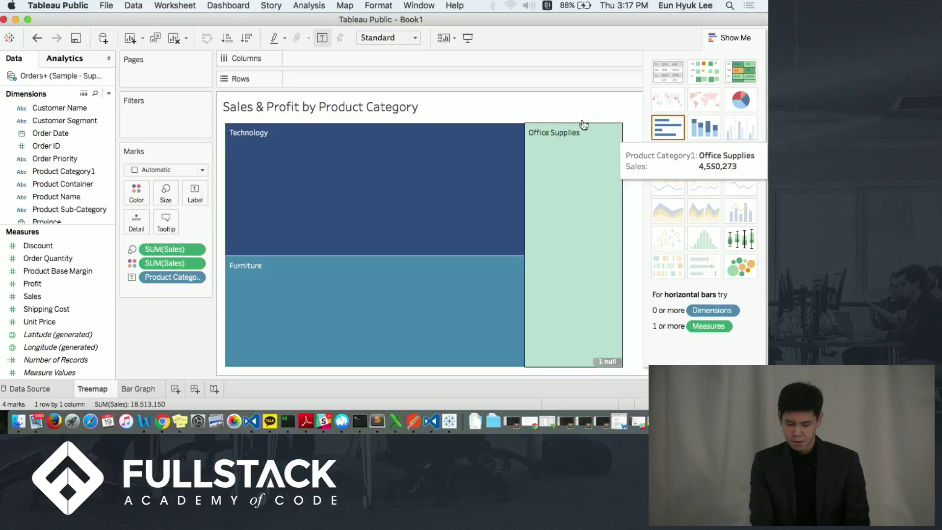
Step: Recolour the treemap by SUM(Profit) instead of Sales, on a red-to-green scale
click(743, 40)
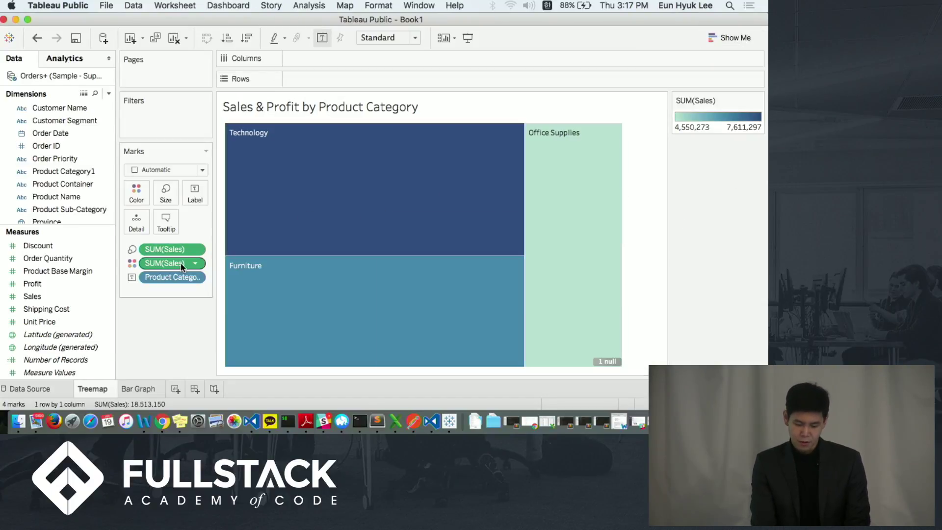
drag(167, 267, 166, 325)
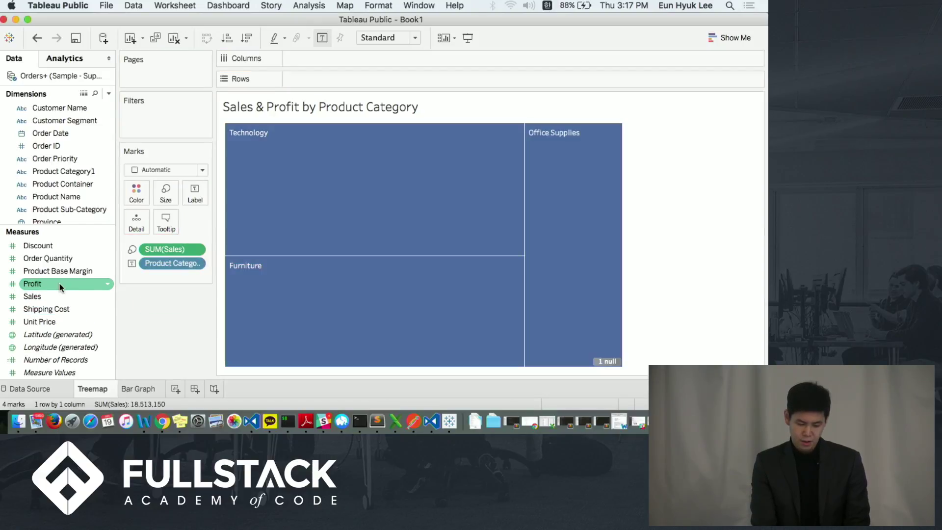
drag(60, 283, 130, 202)
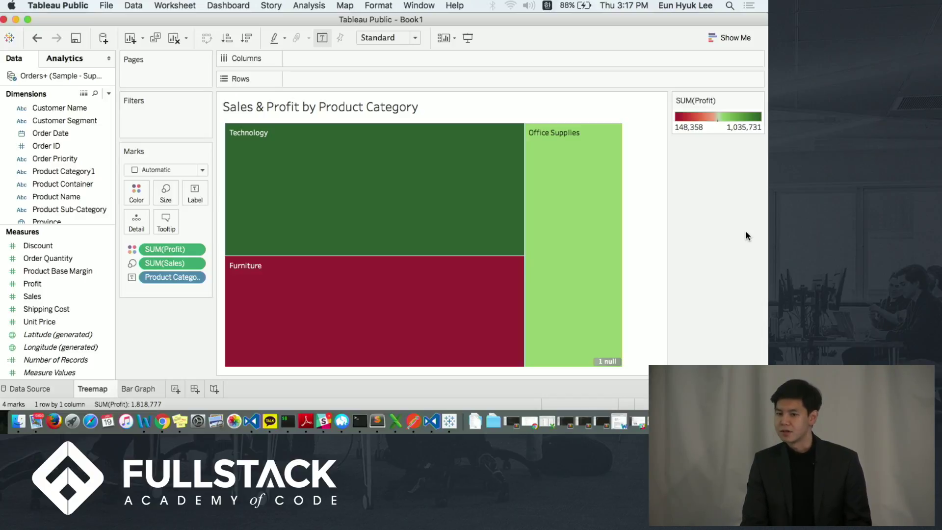
mouse_move(380, 155)
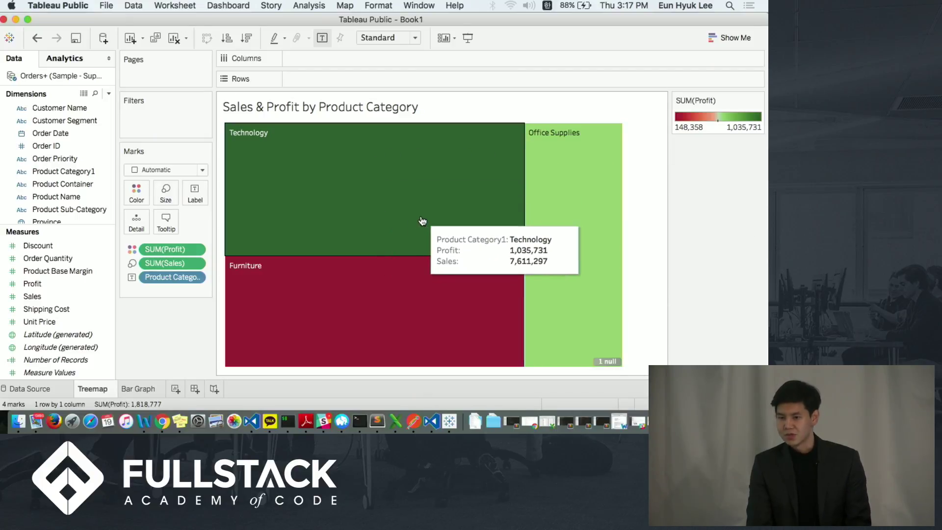
mouse_move(441, 304)
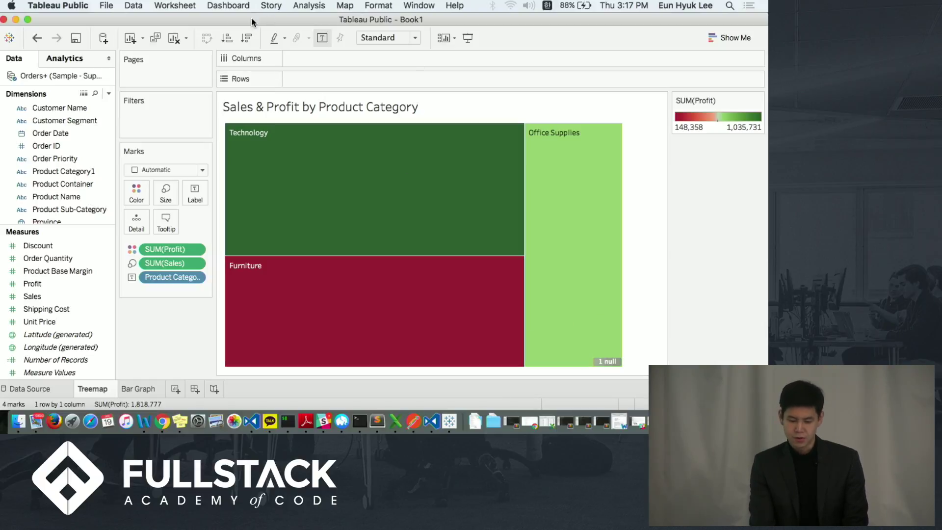
click(236, 6)
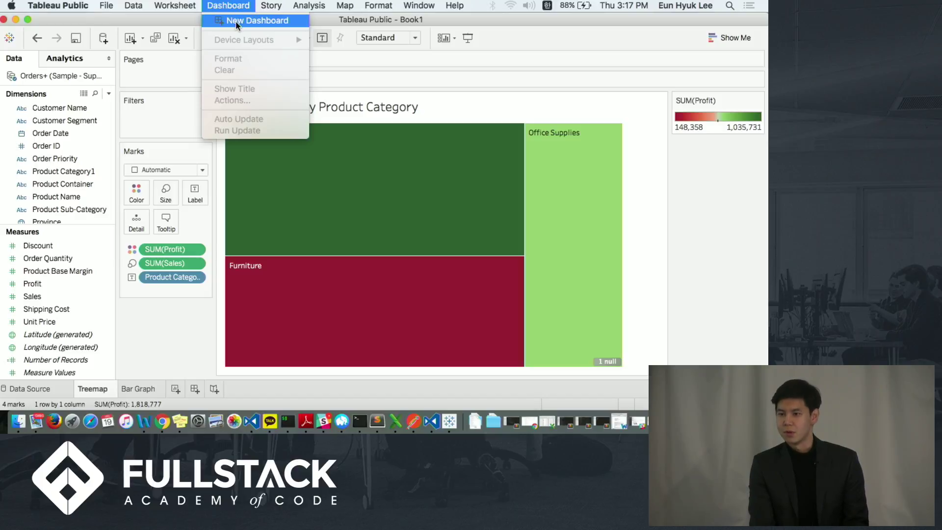
Step: Build a new dashboard with the Treemap sheet on top and the Bar Graph sheet below
click(236, 22)
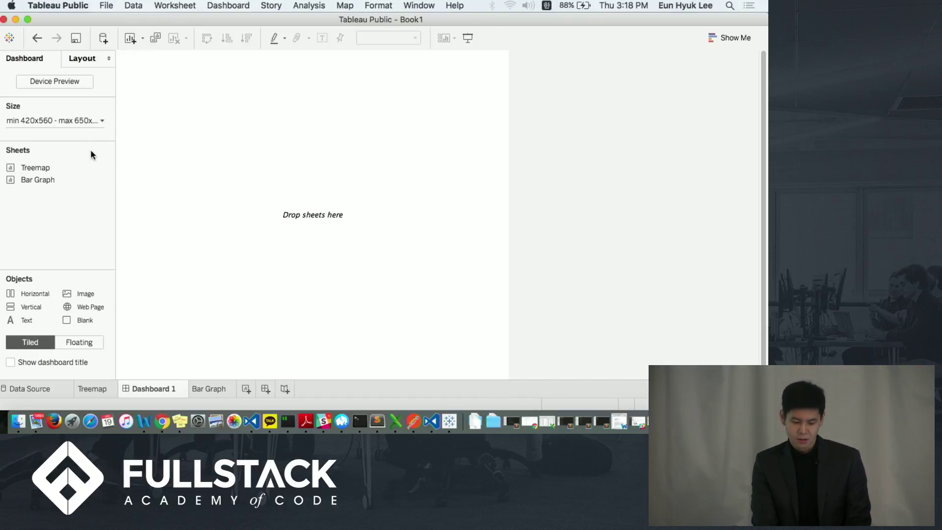
double_click(79, 181)
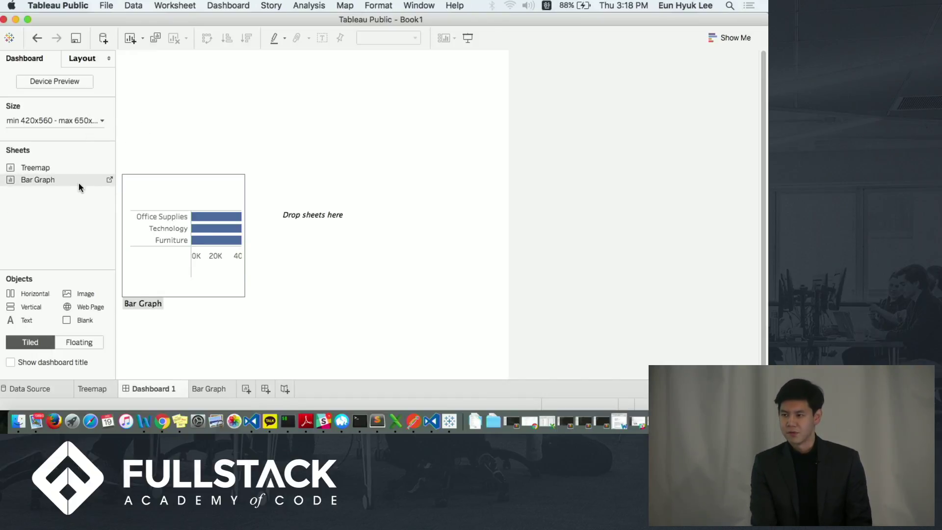
double_click(61, 166)
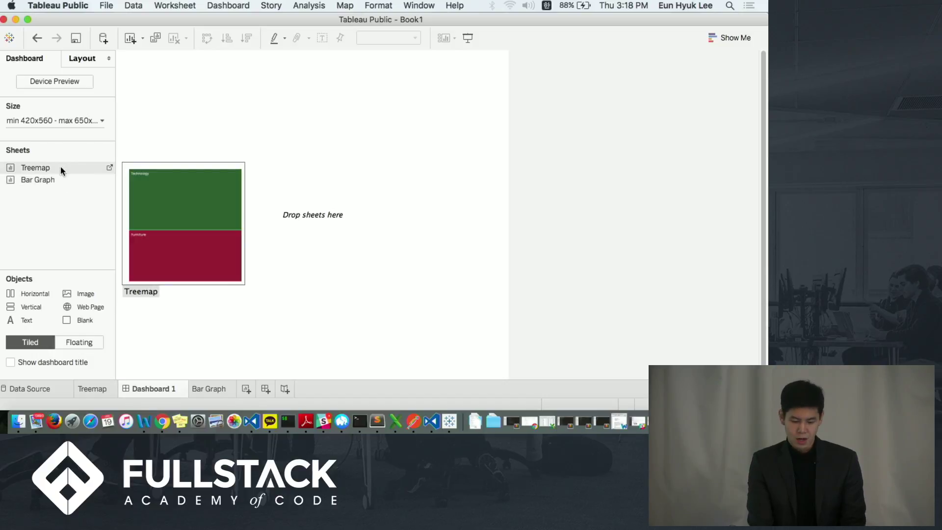
drag(60, 166, 209, 124)
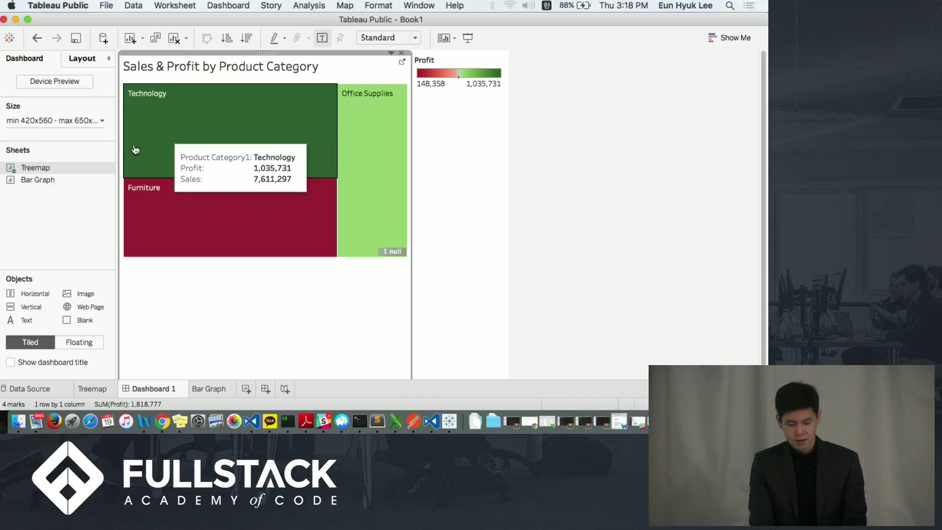
drag(75, 177, 272, 292)
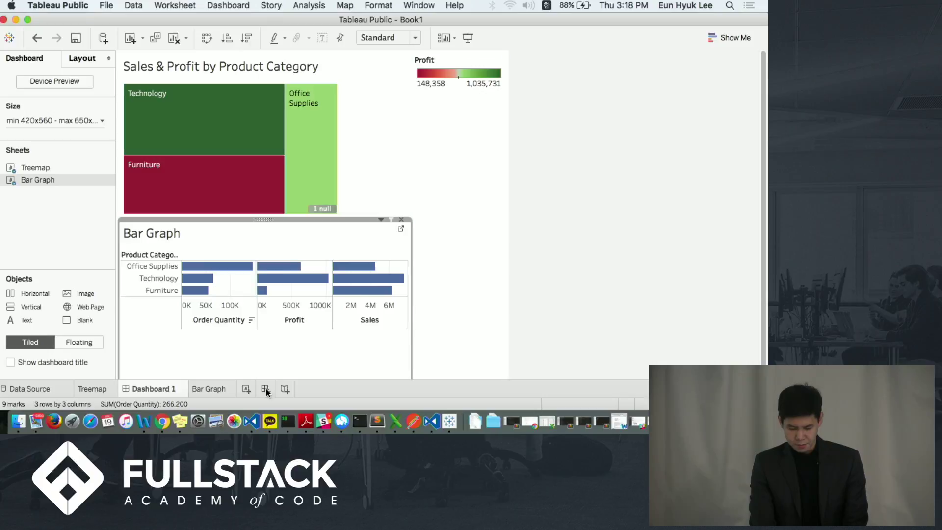
click(166, 424)
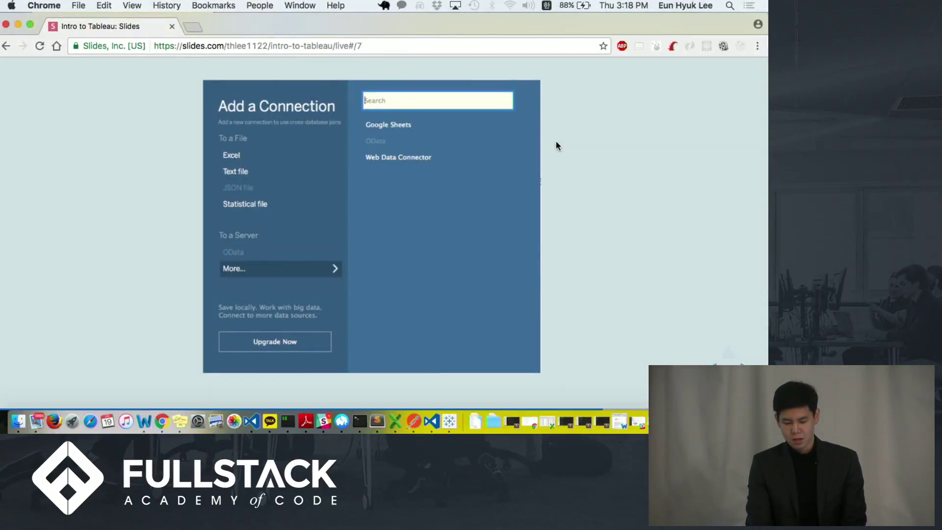
Step: Advance to the JavaScript API code slide, then to the final slide 9, 'Thank You'
key(Right)
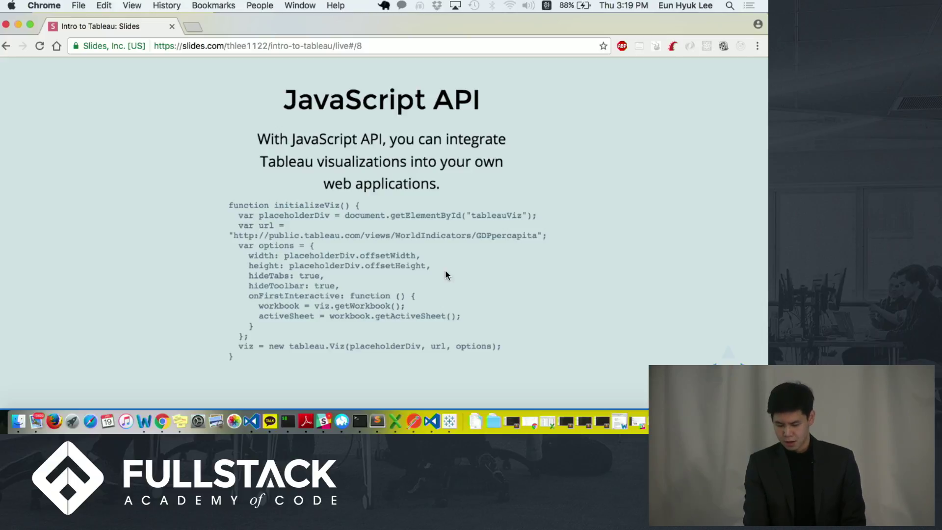
key(Right)
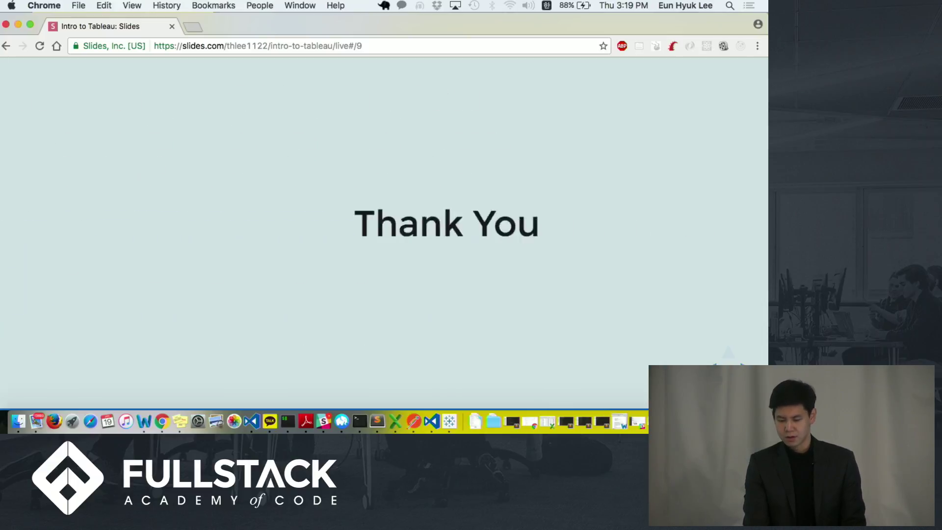